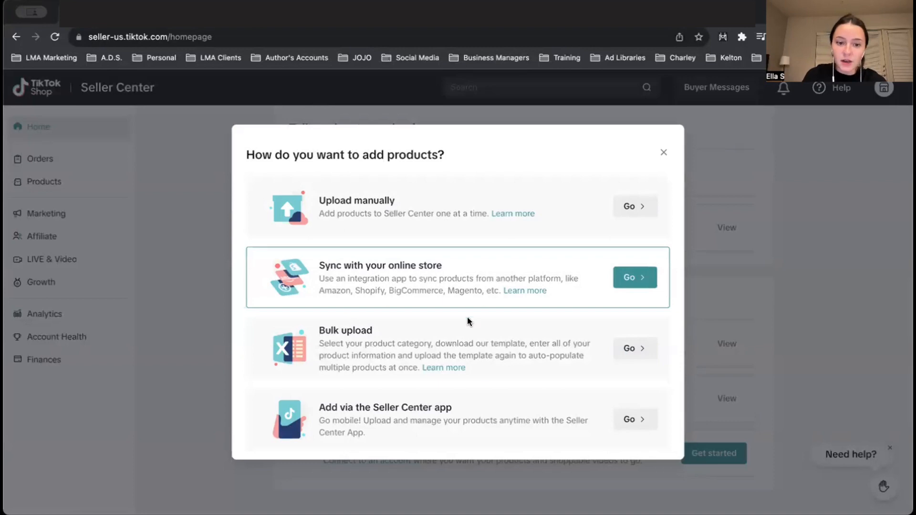
- Choose to sync products with an online store and open the category mapping in AfterShip Feed for TikTok Shop
left_click(630, 277)
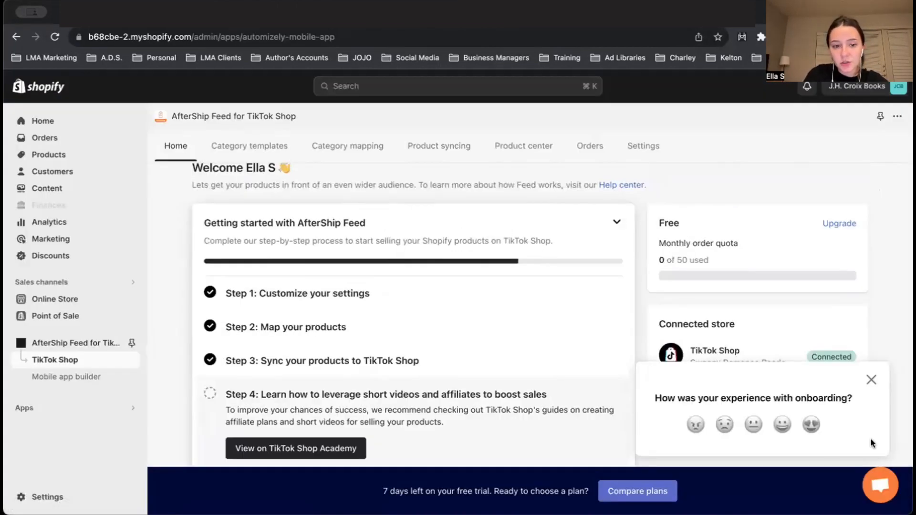
left_click(872, 380)
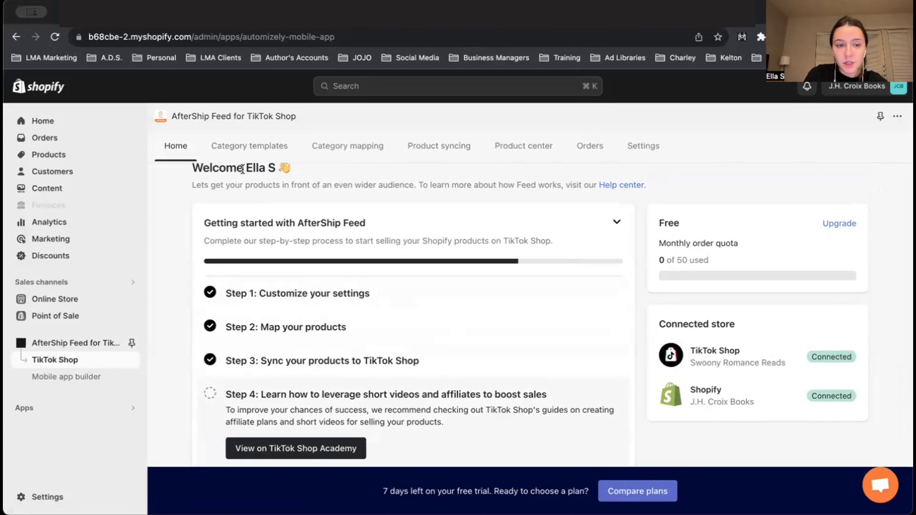
left_click(240, 150)
left_click(348, 145)
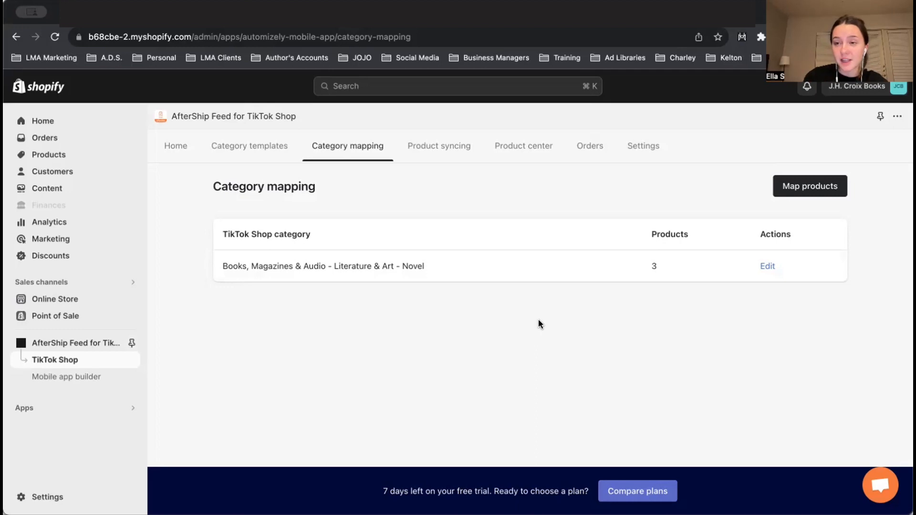
- Search the unmapped products for "the lion" and select The Lion Within (Catamount Lion Shifters Book 6) for category mapping
left_click(821, 190)
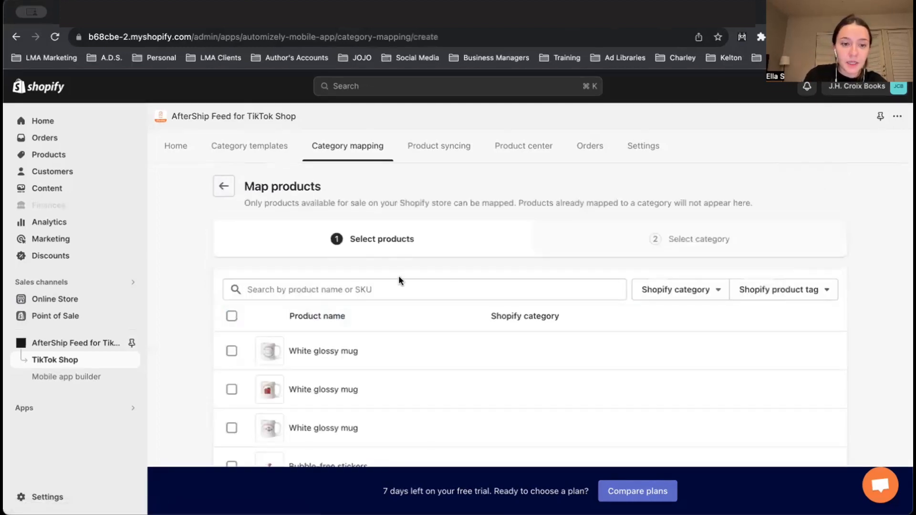
left_click(288, 289)
scroll(288, 290, "down", 3)
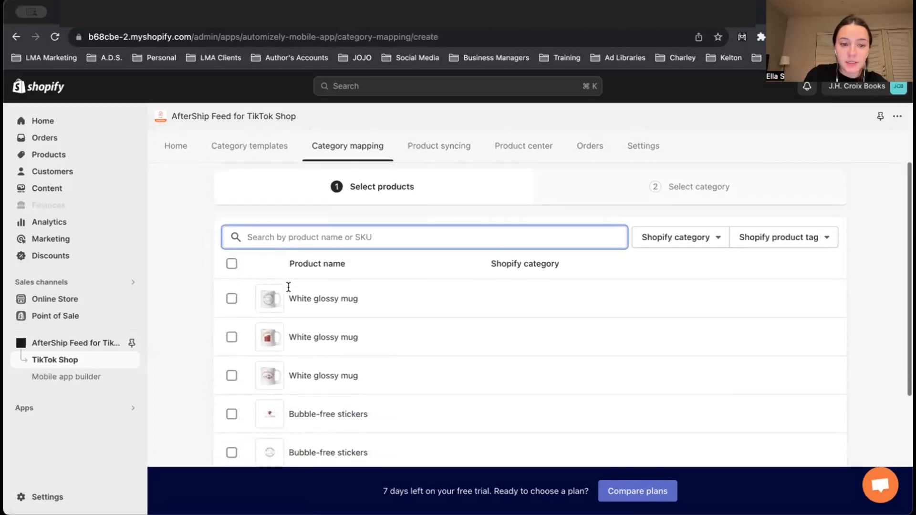
scroll(317, 323, "up", 1)
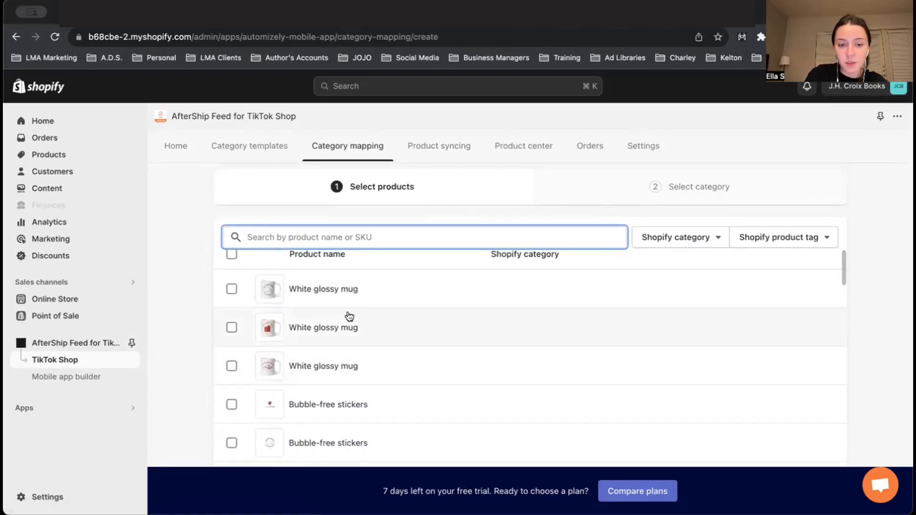
type("the lion")
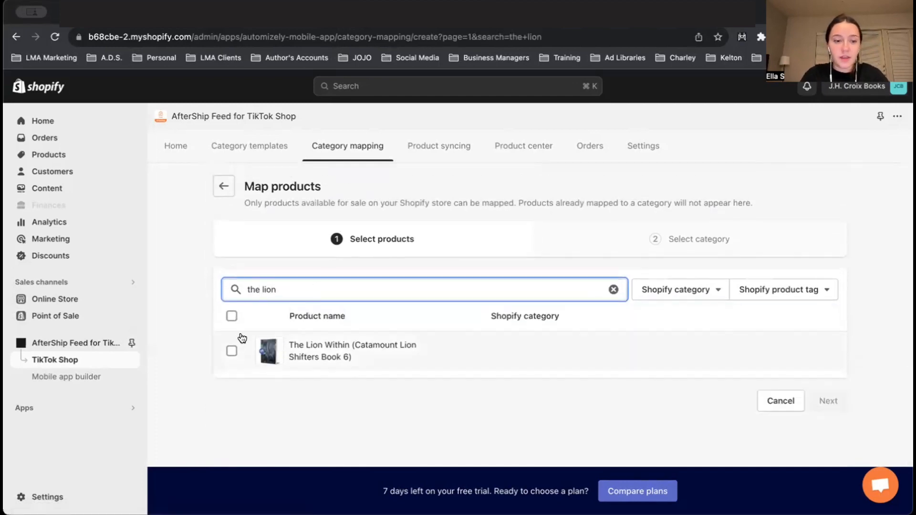
left_click(232, 352)
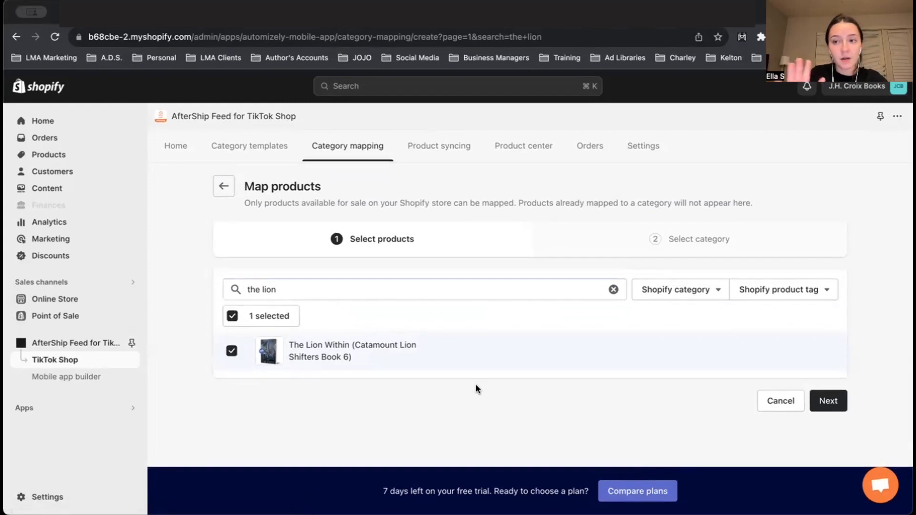
left_click(825, 403)
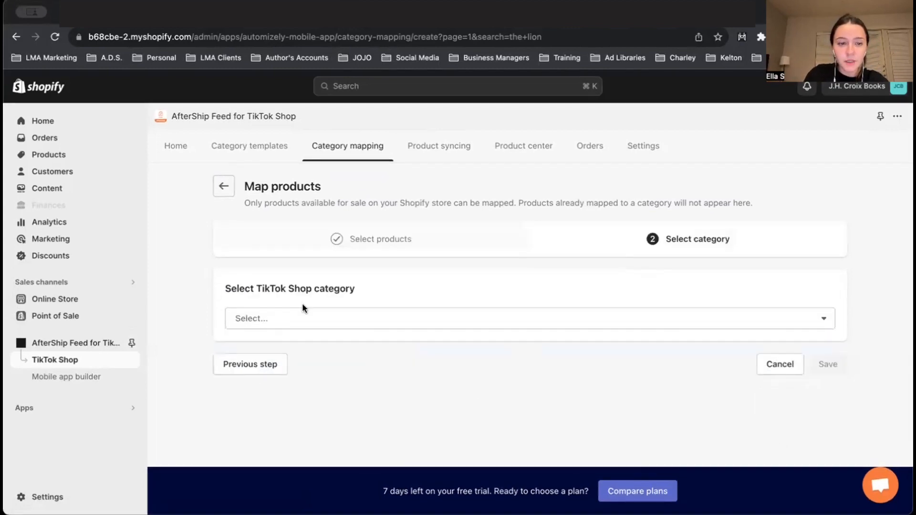
- Map the selected book to the category Books, Magazines & Audio - Literature & Art - Novel and save the mapping
left_click(279, 322)
left_click(308, 355)
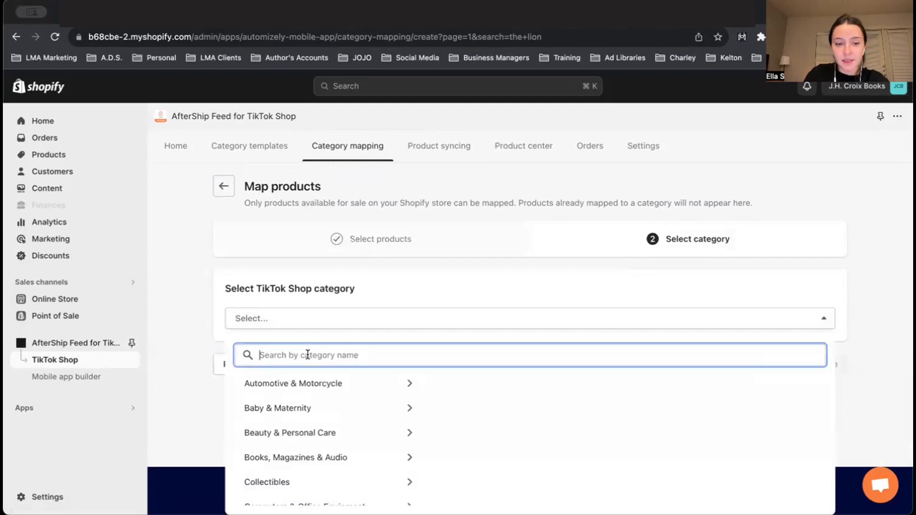
type("novel")
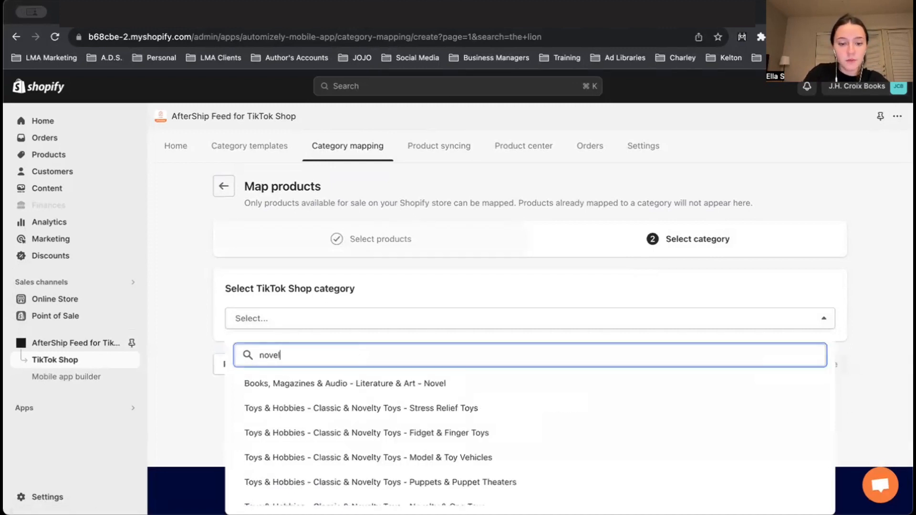
left_click(358, 384)
left_click(829, 364)
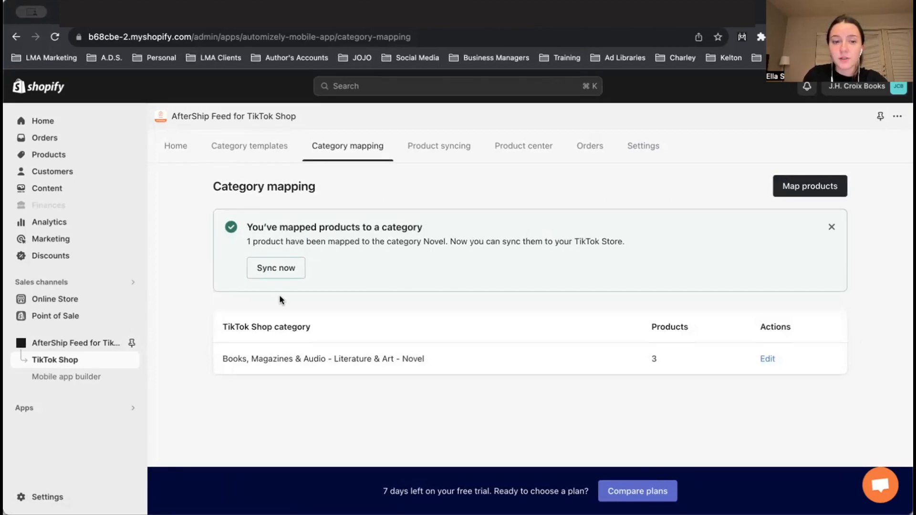
- In product syncing, set The Lion Within's shipping length to 9, width to 6 and height to 3 inches, and save
left_click(268, 268)
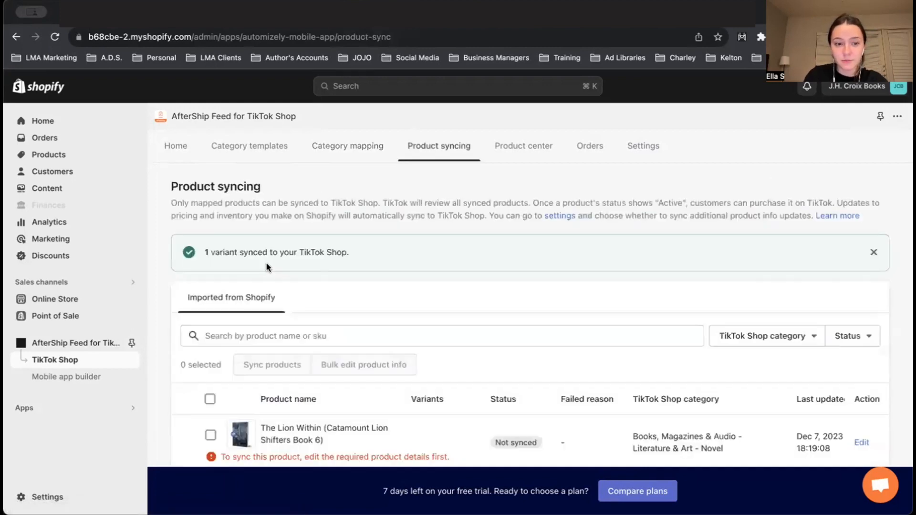
scroll(416, 341, "down", 2)
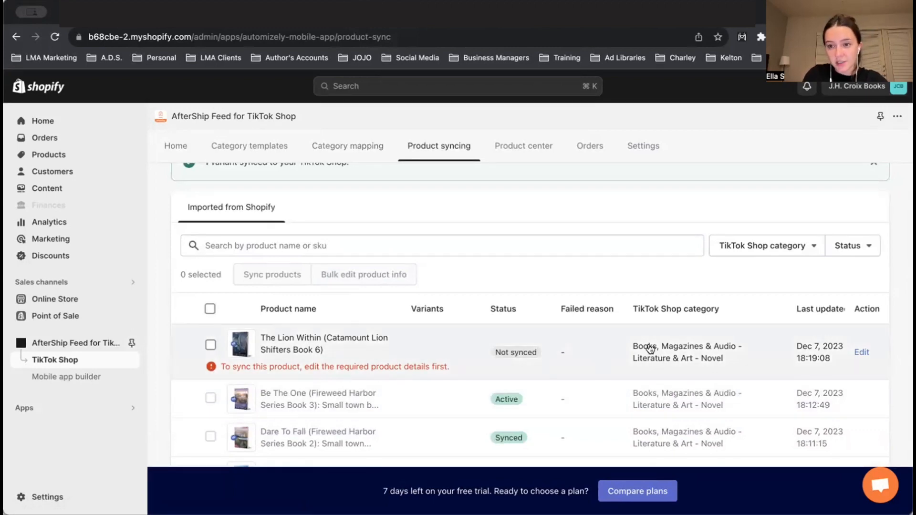
left_click(862, 354)
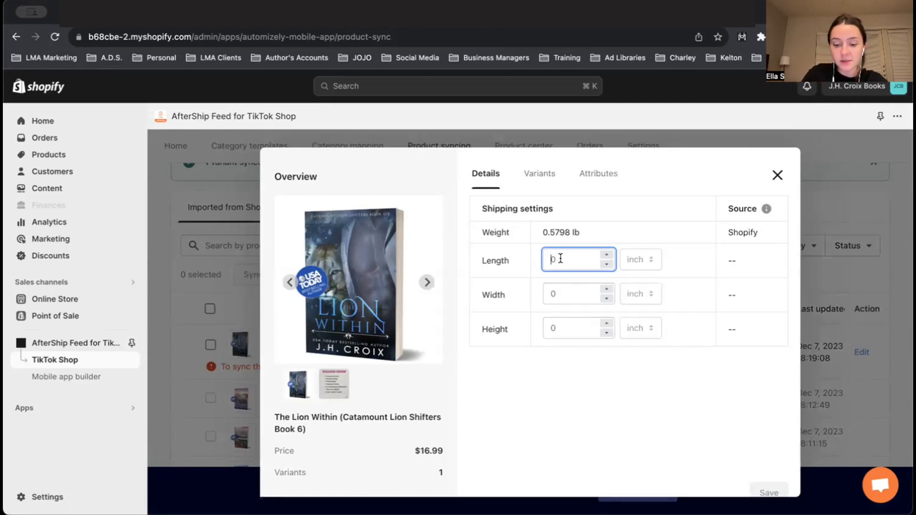
type("9")
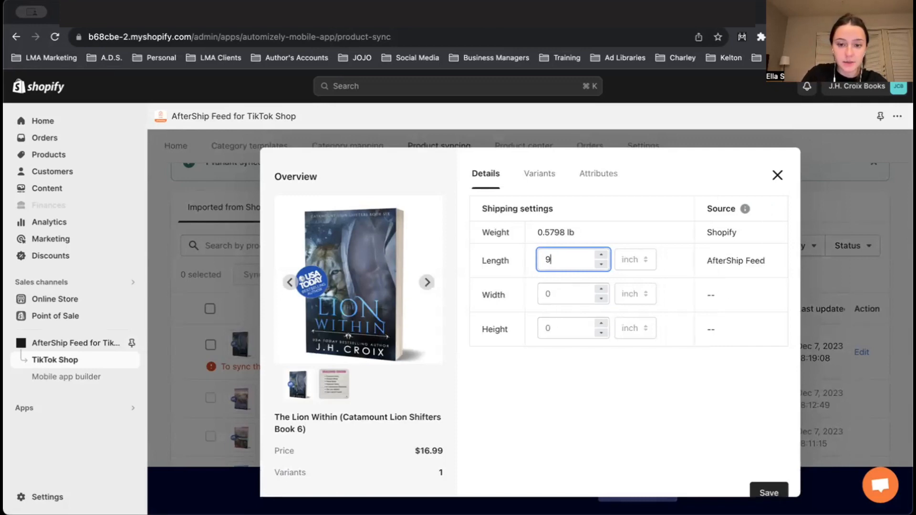
left_click(549, 292)
type("6")
left_click(556, 329)
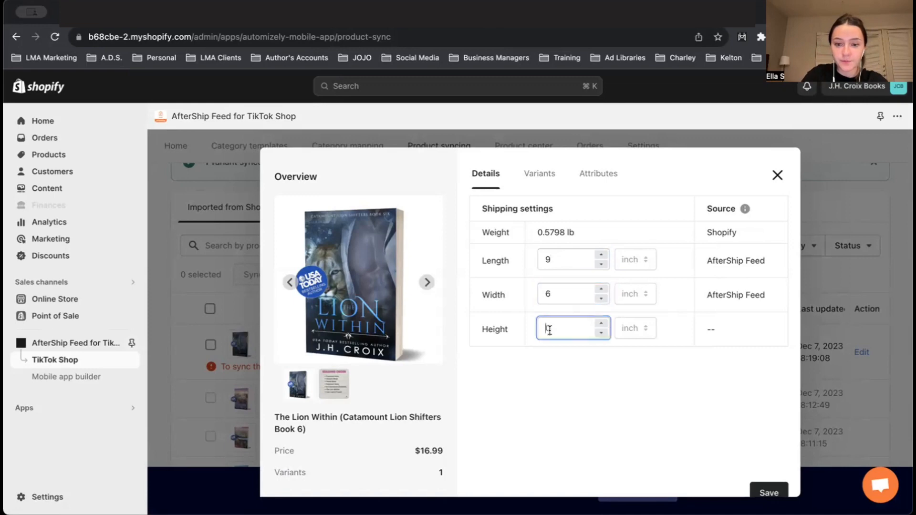
type("3")
scroll(667, 389, "down", 1)
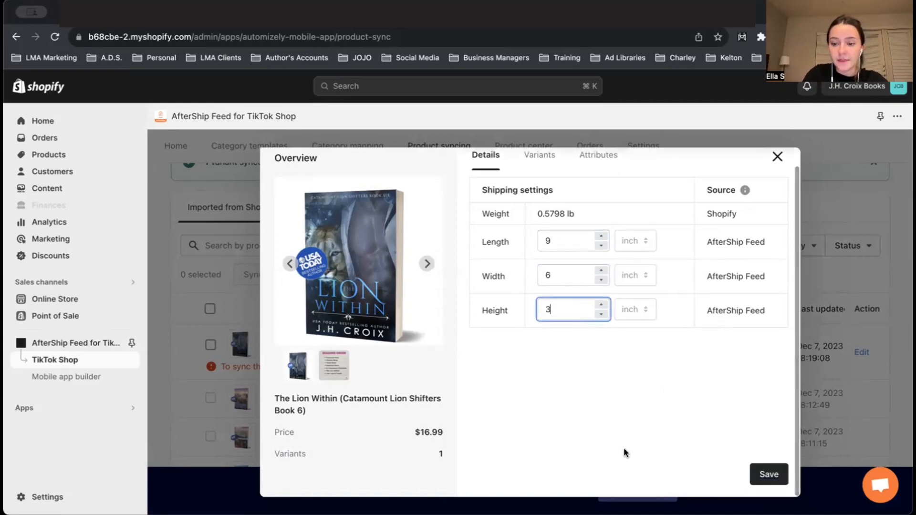
left_click(765, 468)
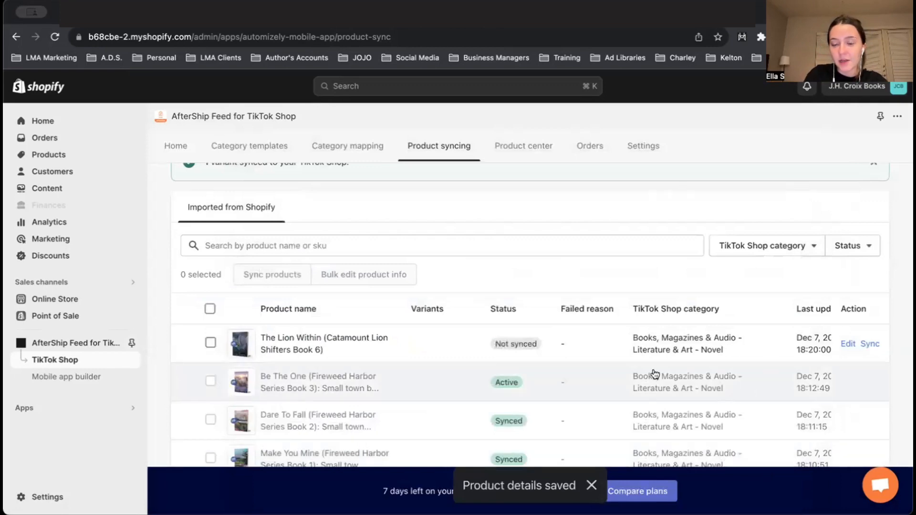
- Sync The Lion Within to the TikTok Shop
left_click(869, 344)
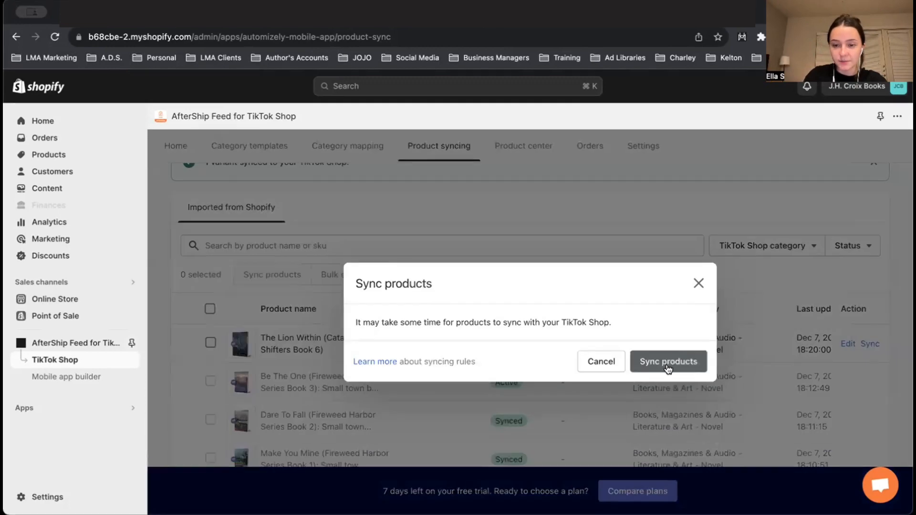
left_click(662, 361)
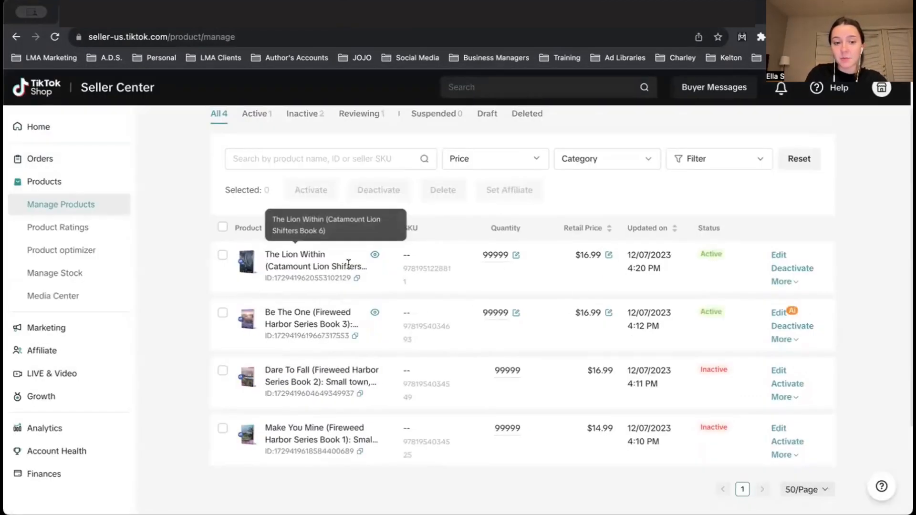
- Switch to TikTok Shop Seller Center and review the product list and the product ratings dashboard
scroll(648, 290, "up", 1)
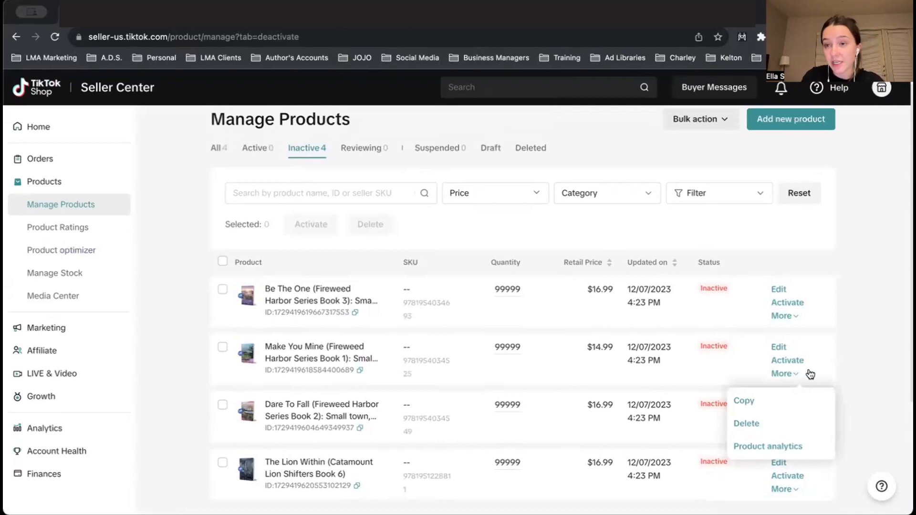
scroll(743, 354, "down", 2)
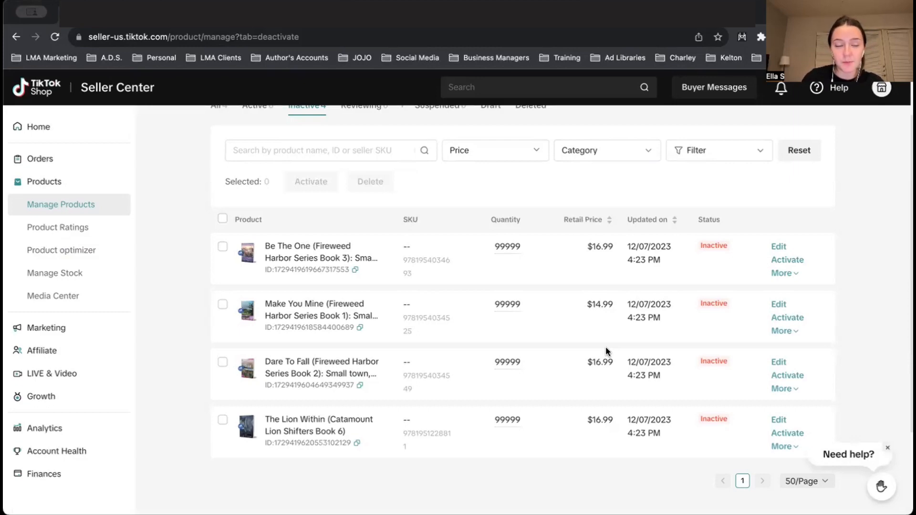
left_click(61, 204)
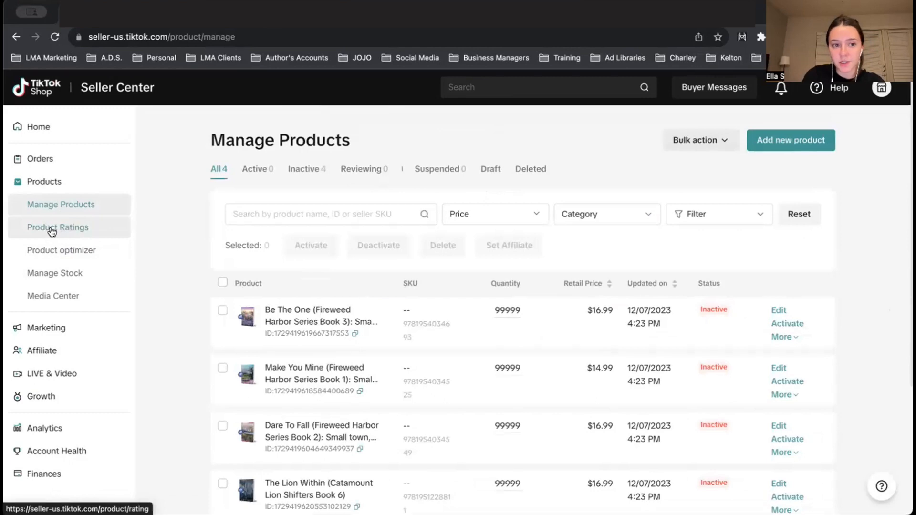
left_click(62, 229)
scroll(230, 385, "down", 1)
scroll(230, 387, "up", 1)
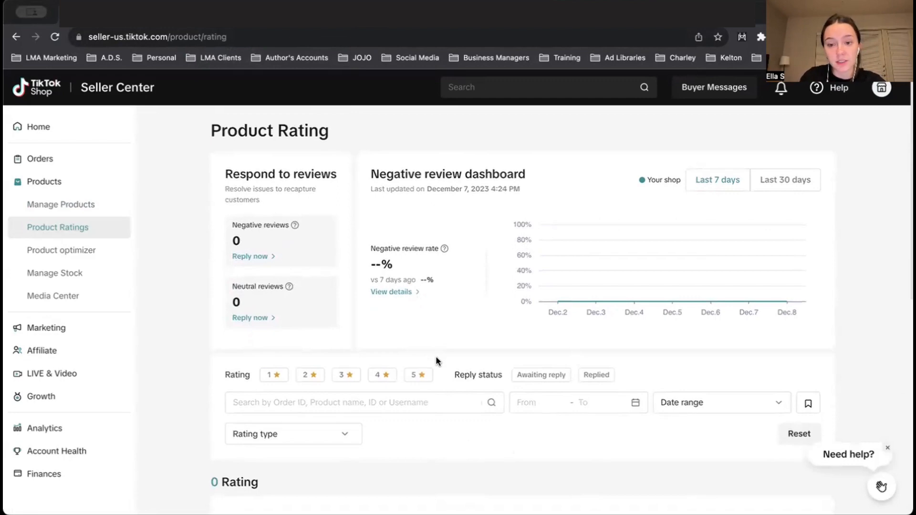
scroll(477, 413, "down", 3)
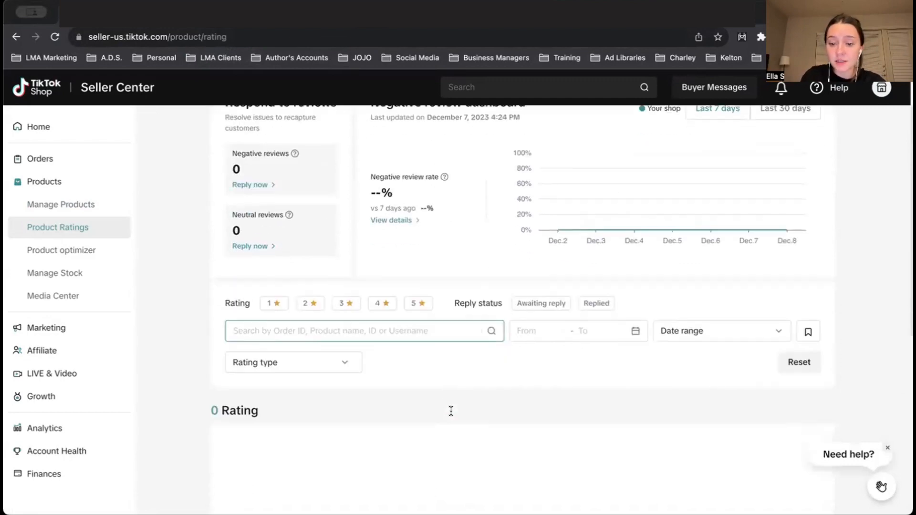
scroll(452, 415, "up", 2)
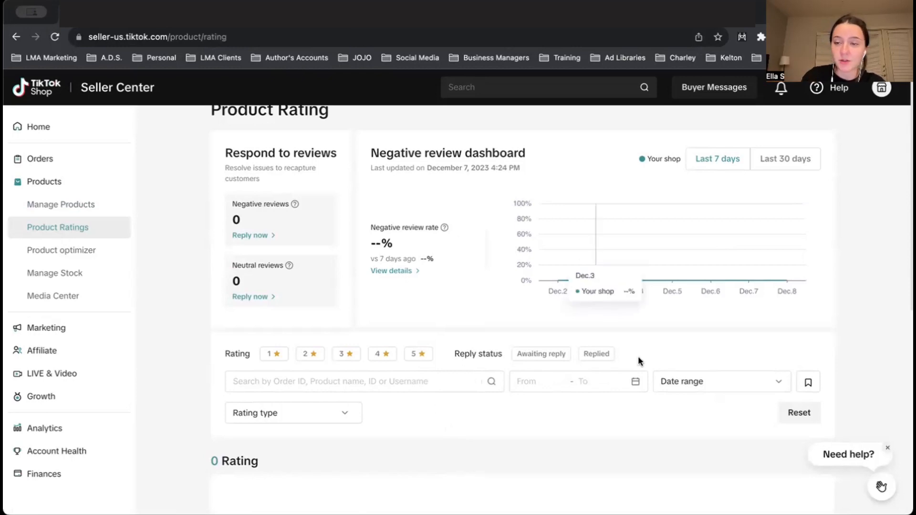
scroll(389, 449, "up", 1)
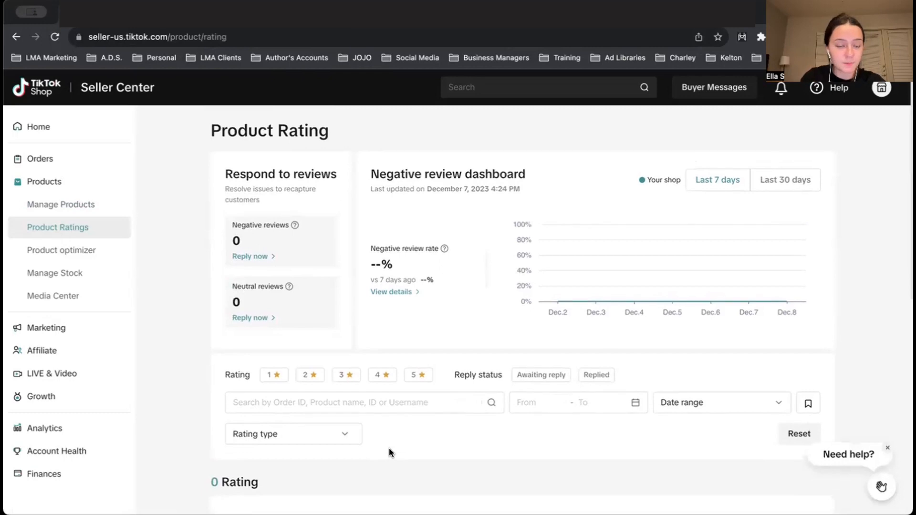
- In the product optimizer, replace the description of Be The One (Fireweed Harbor Series Book 3) with the copied formatted version and check it
left_click(51, 254)
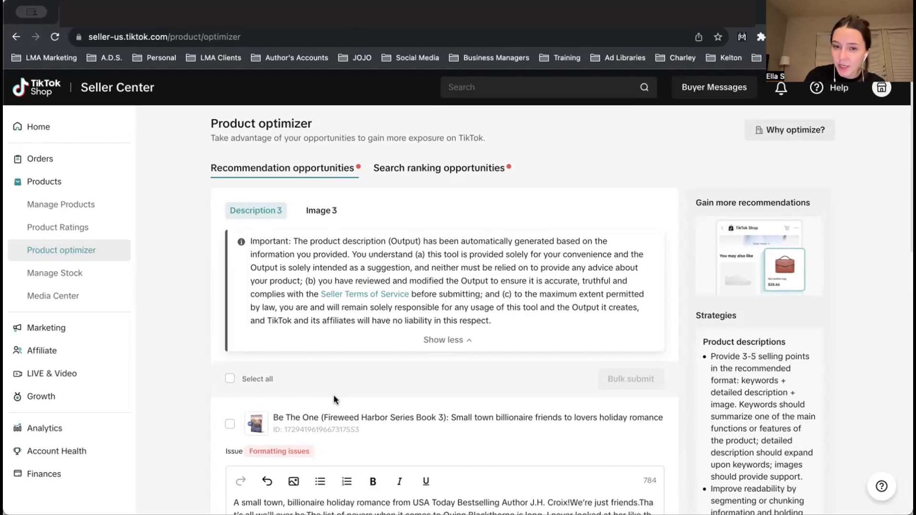
scroll(333, 395, "down", 5)
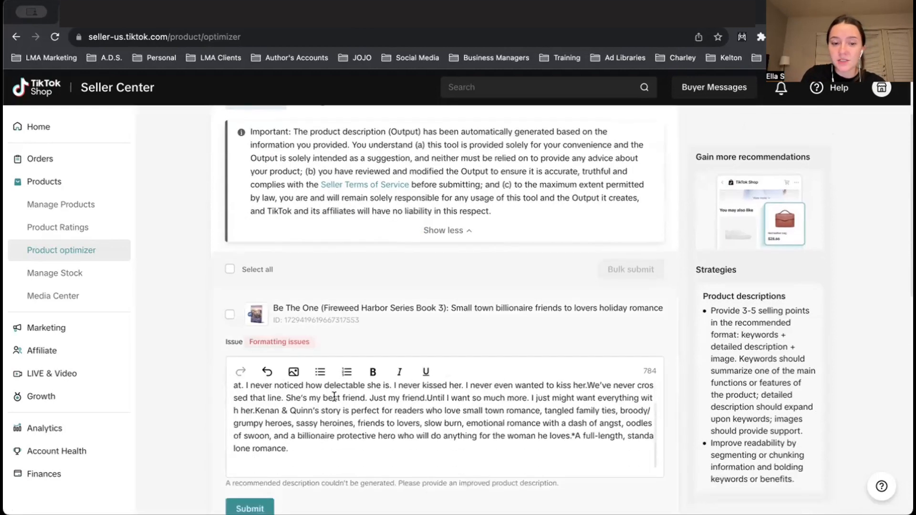
scroll(369, 432, "up", 3)
scroll(255, 258, "down", 2)
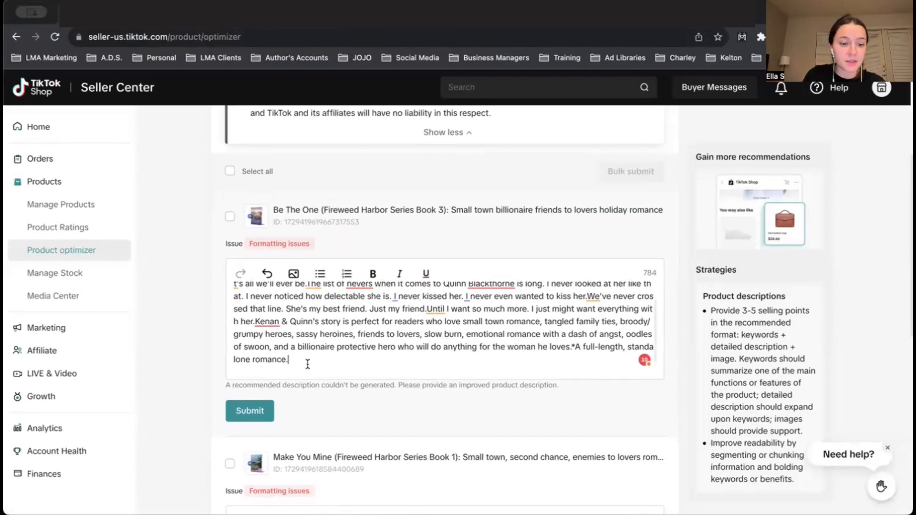
left_click_drag(308, 363, 230, 285)
key("BackSpace")
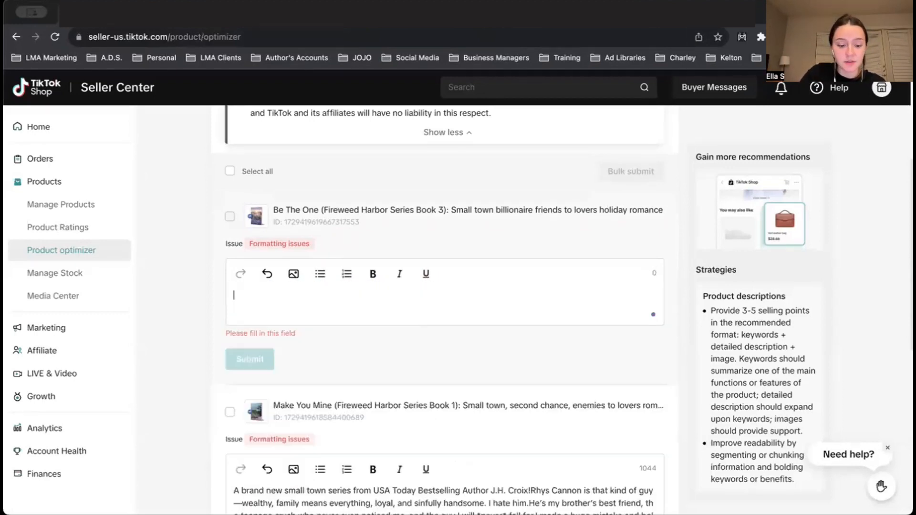
key("super+v")
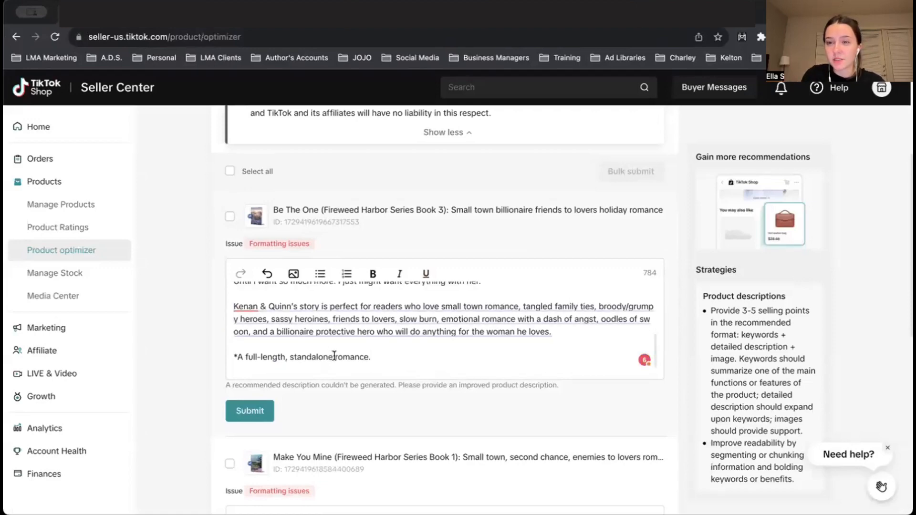
scroll(334, 355, "up", 2)
scroll(334, 355, "up", 3)
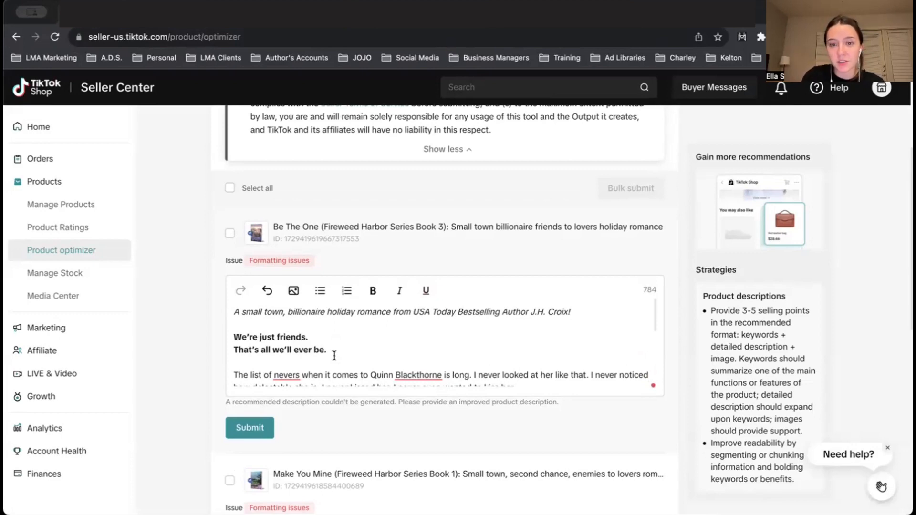
scroll(335, 363, "down", 1)
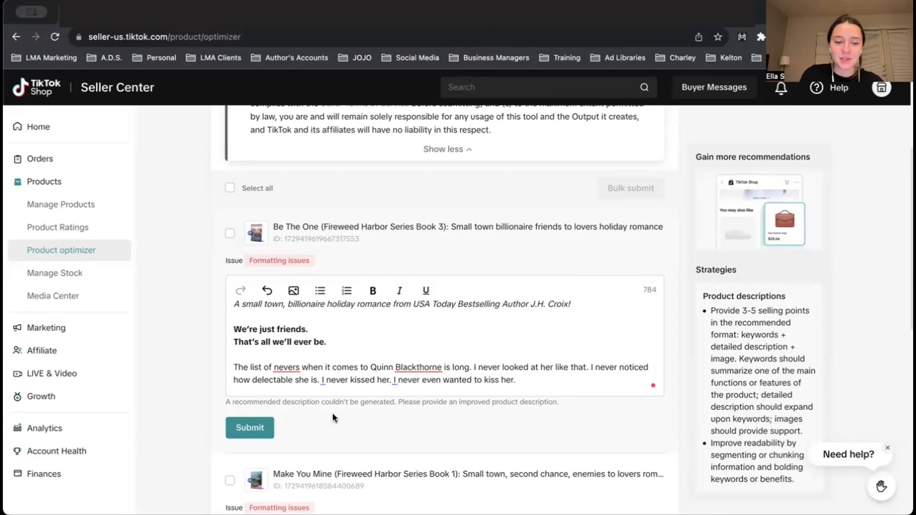
- Submit the formatted description of Be The One, and submit Dare To Fall's description with an italic tagline, bold hook line and separated paragraphs
scroll(324, 363, "up", 1)
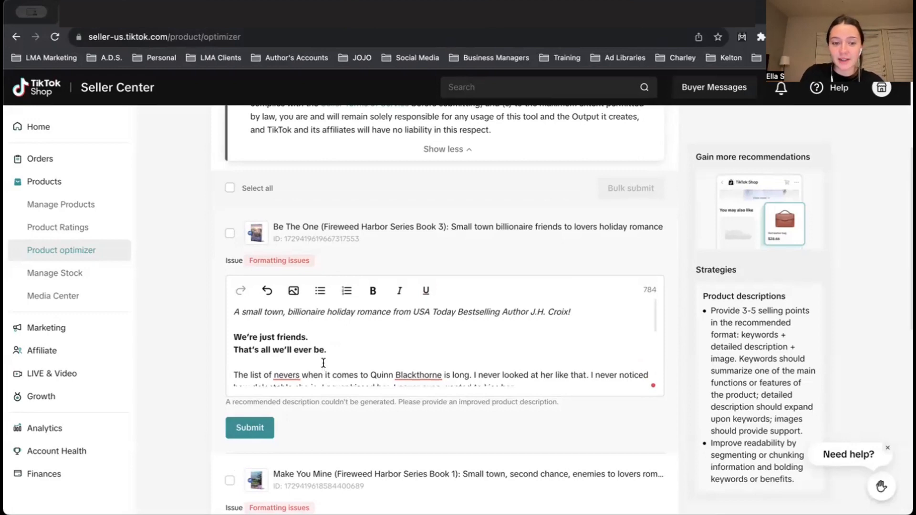
left_click(246, 425)
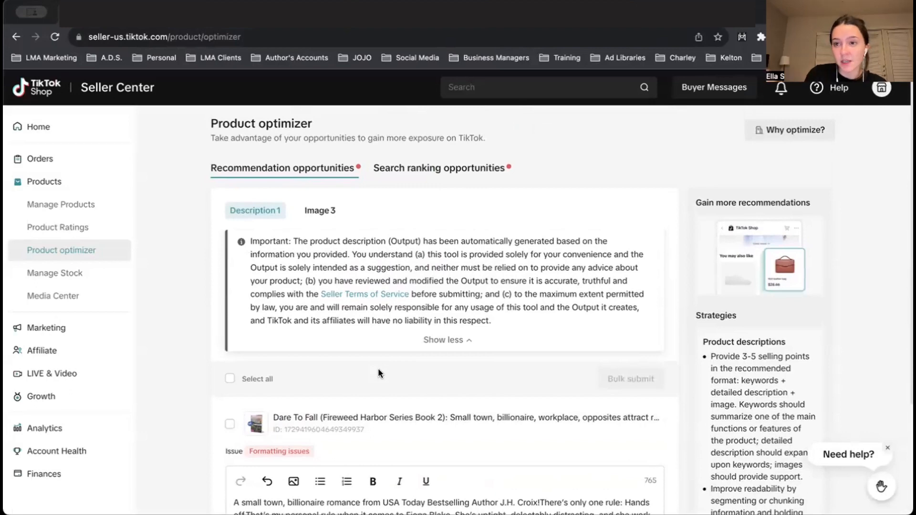
scroll(406, 370, "down", 3)
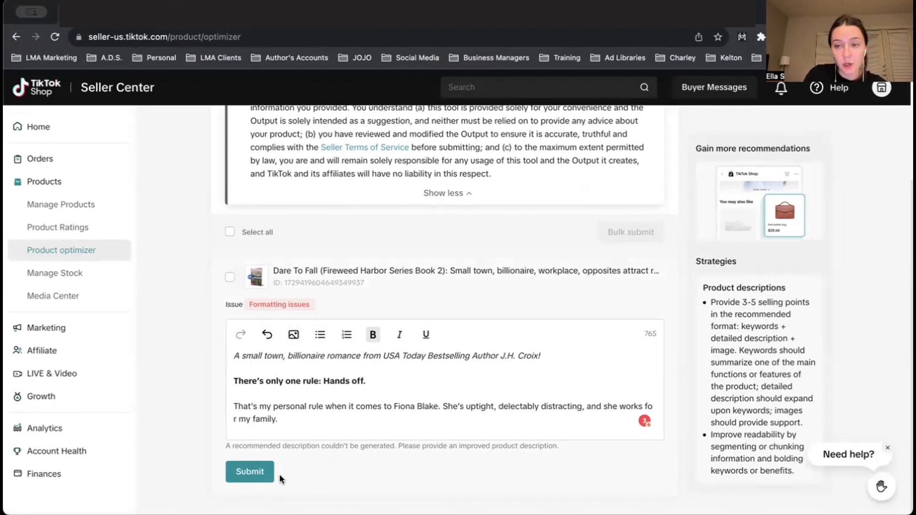
left_click(248, 477)
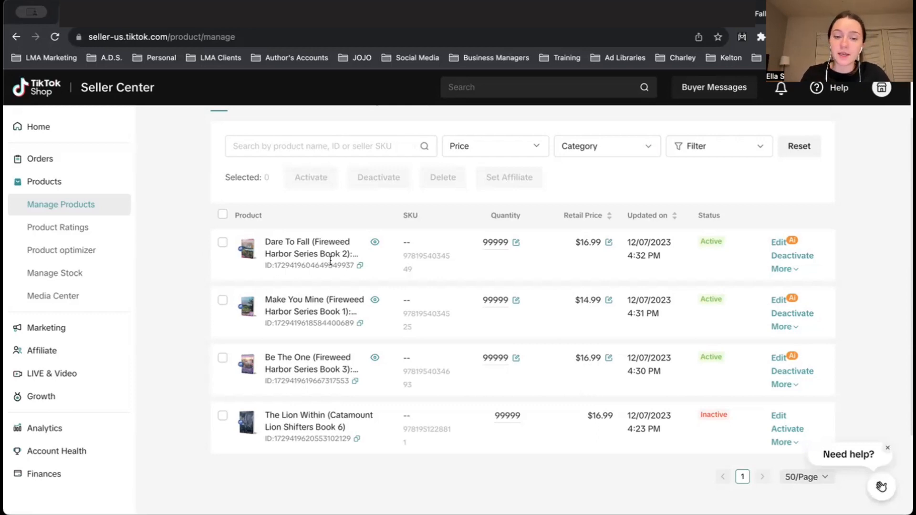
- Rename the Be The One listing as "Be The One (Fireweed Harbor Series Book 3), Paperback", update it and return to the active product list
scroll(411, 375, "up", 1)
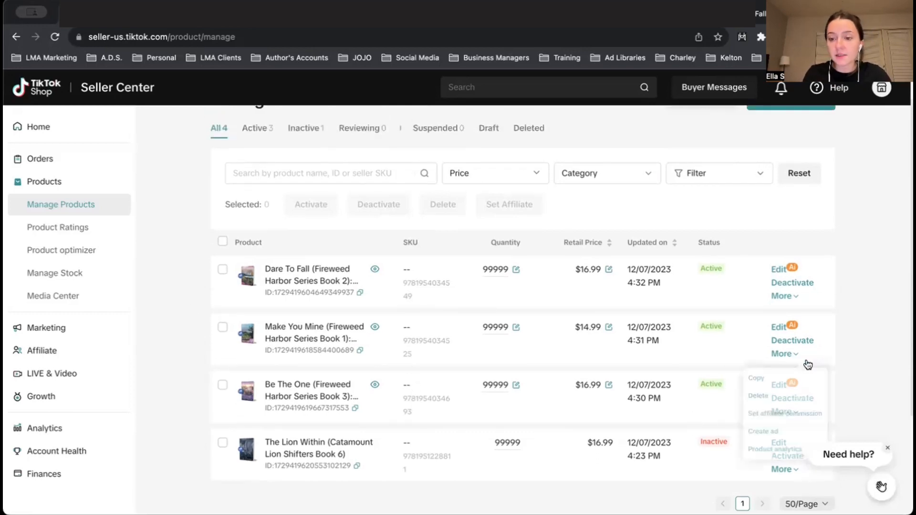
left_click(779, 385)
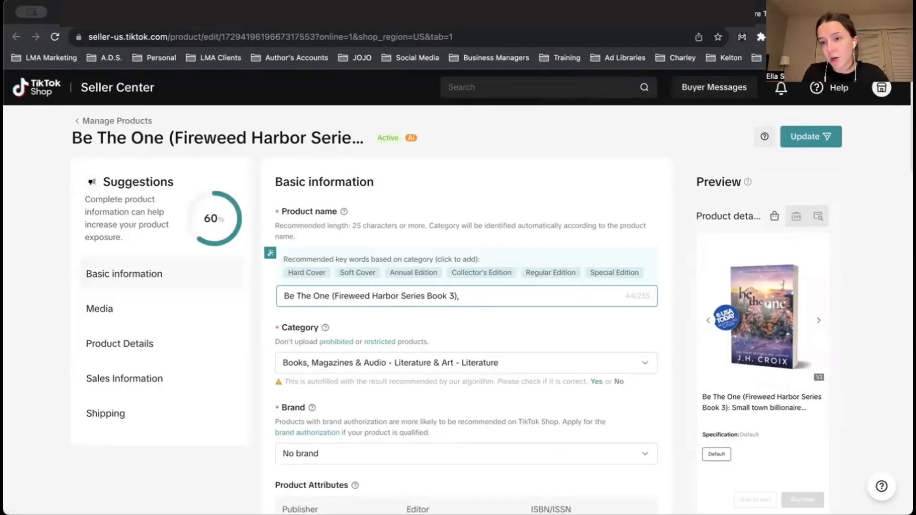
type("Paperback")
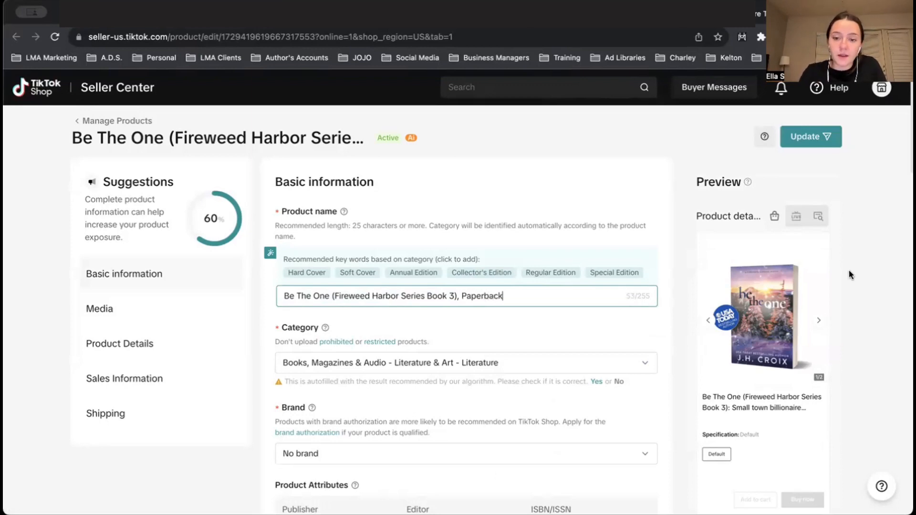
left_click(815, 135)
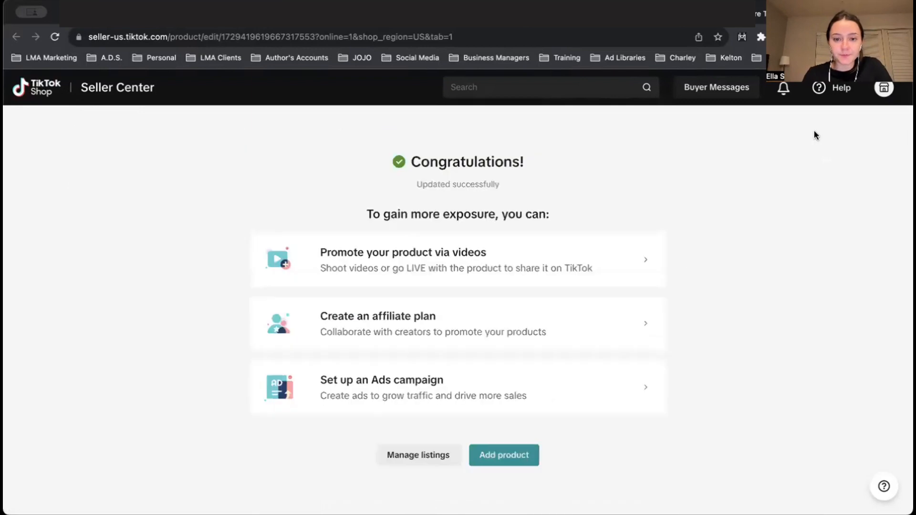
left_click(417, 454)
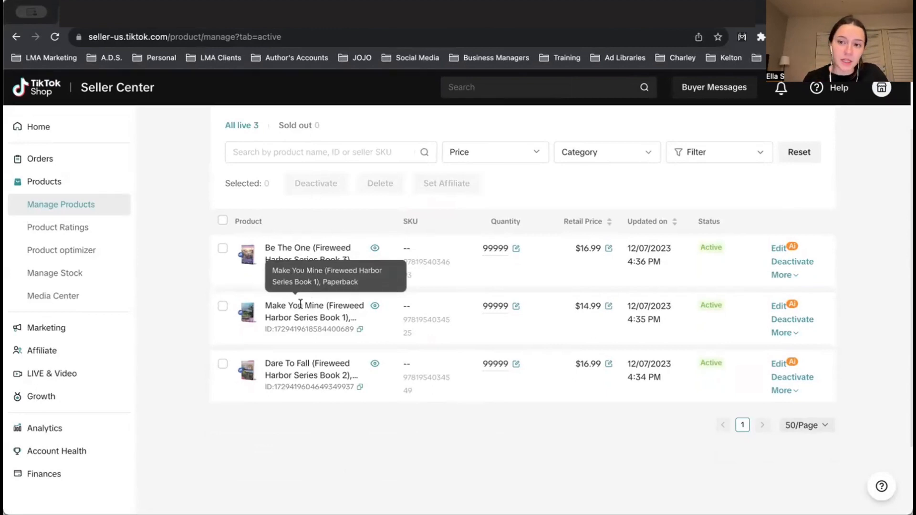
scroll(861, 278, "up", 2)
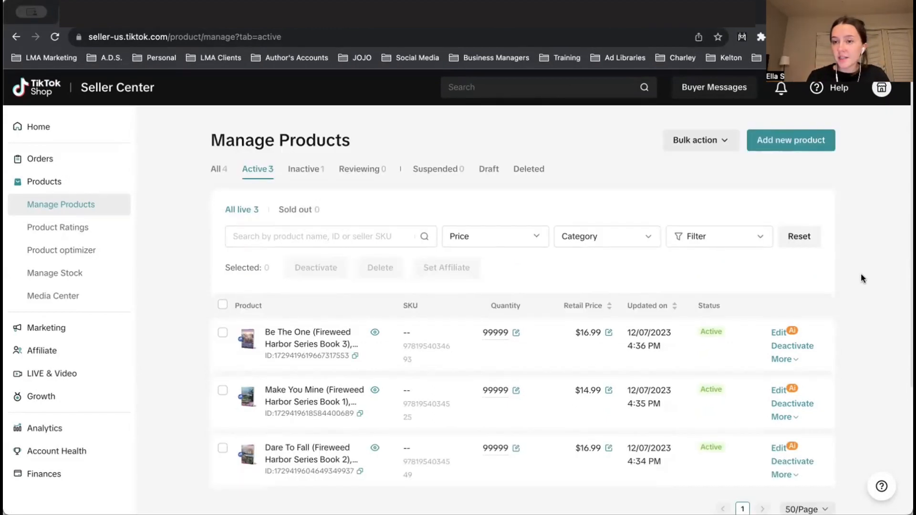